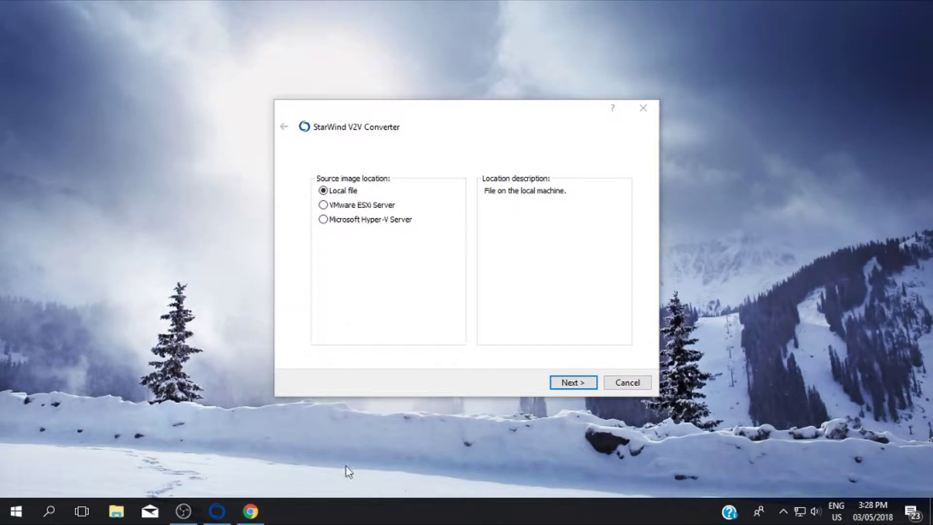
- Bring the StarWind website back into view and go to its product downloads page
click(252, 520)
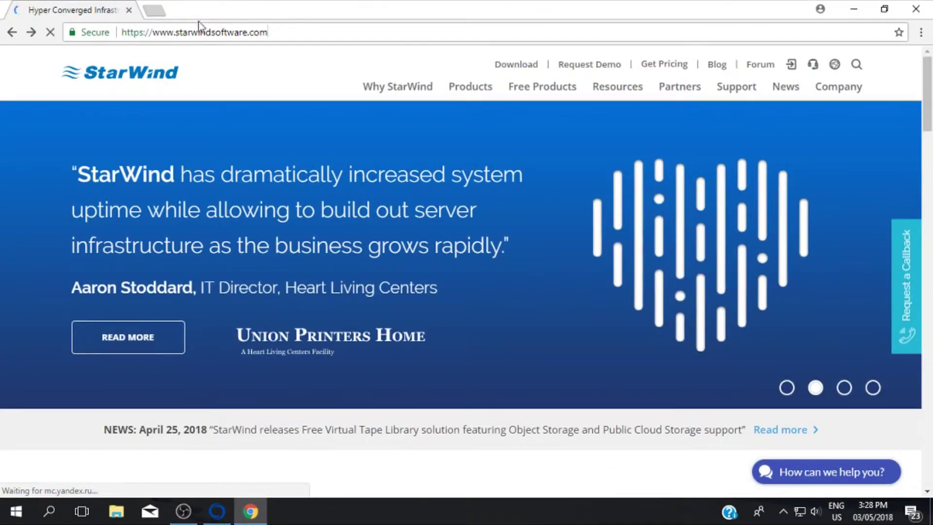
drag(267, 32, 134, 31)
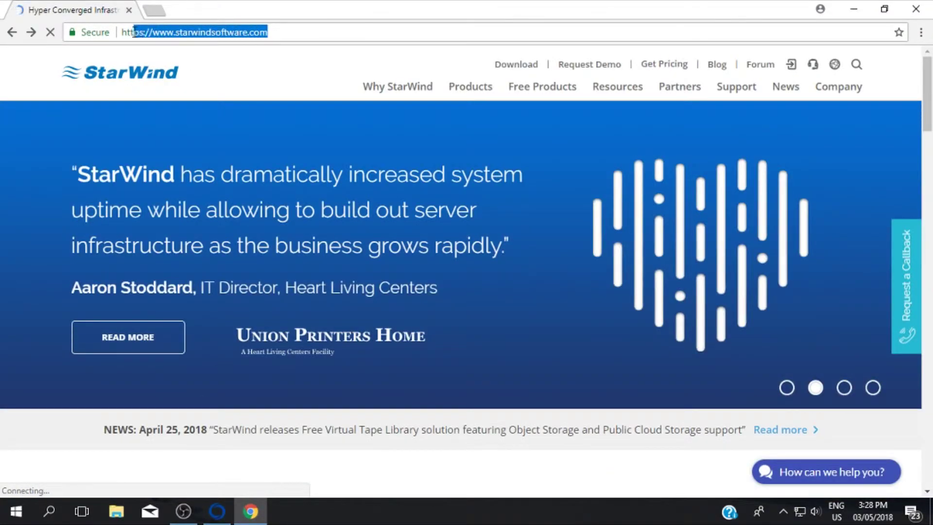
click(336, 58)
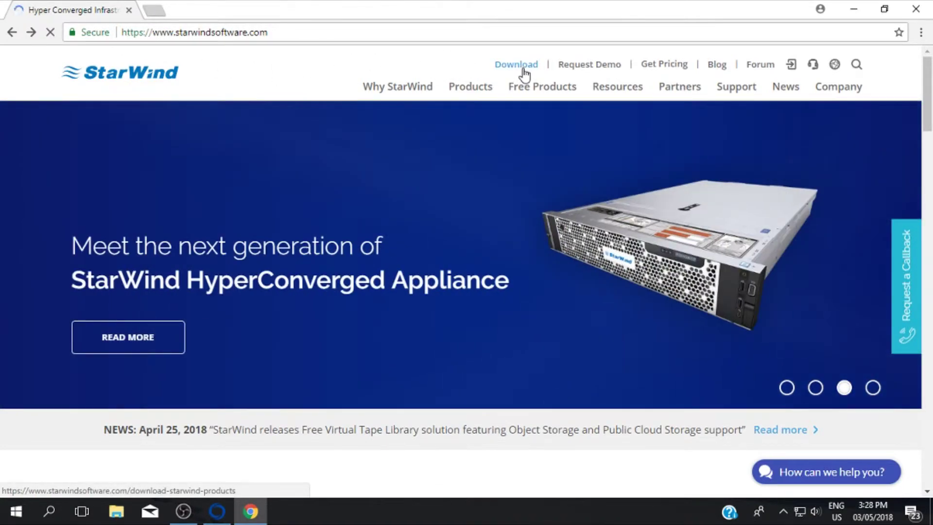
click(523, 71)
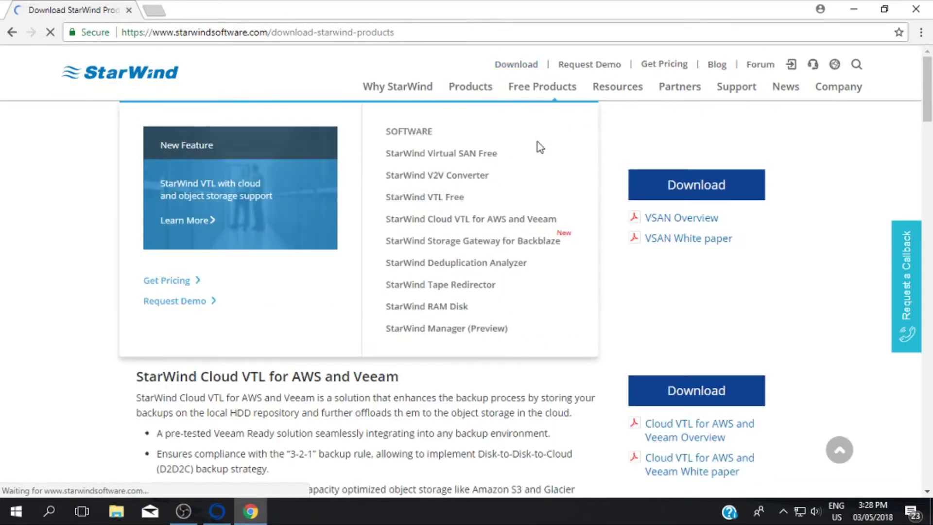
scroll(444, 349, down, 2)
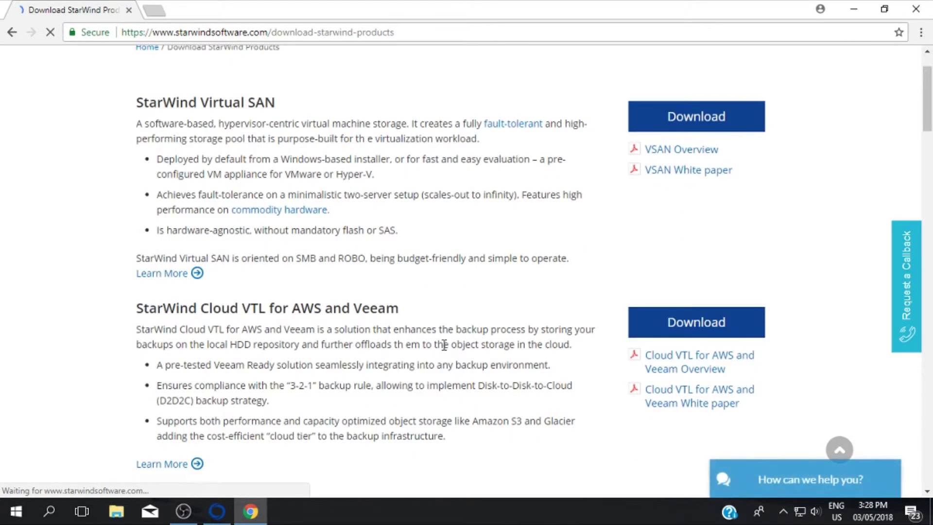
scroll(444, 350, down, 8)
scroll(443, 345, down, 9)
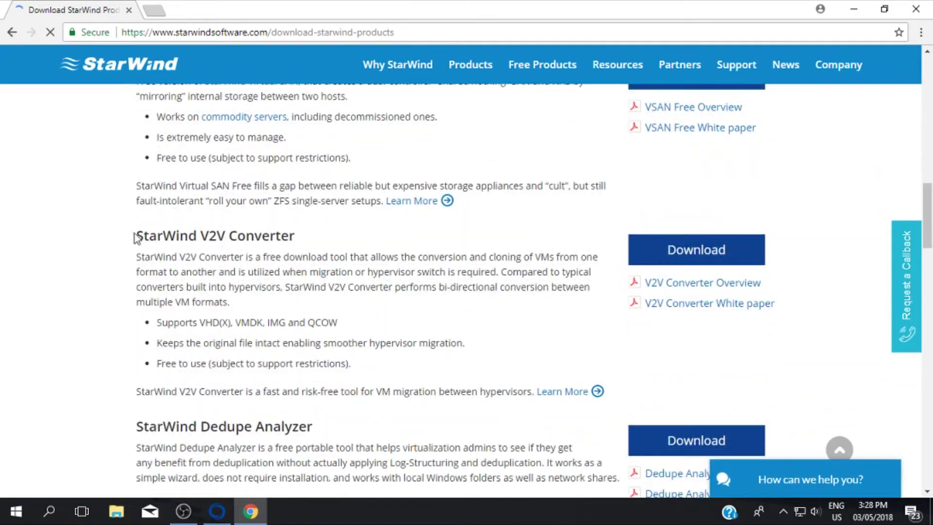
- Open the StarWind V2V Converter download request form and click into its e-mail, first name and company fields
drag(136, 237, 306, 239)
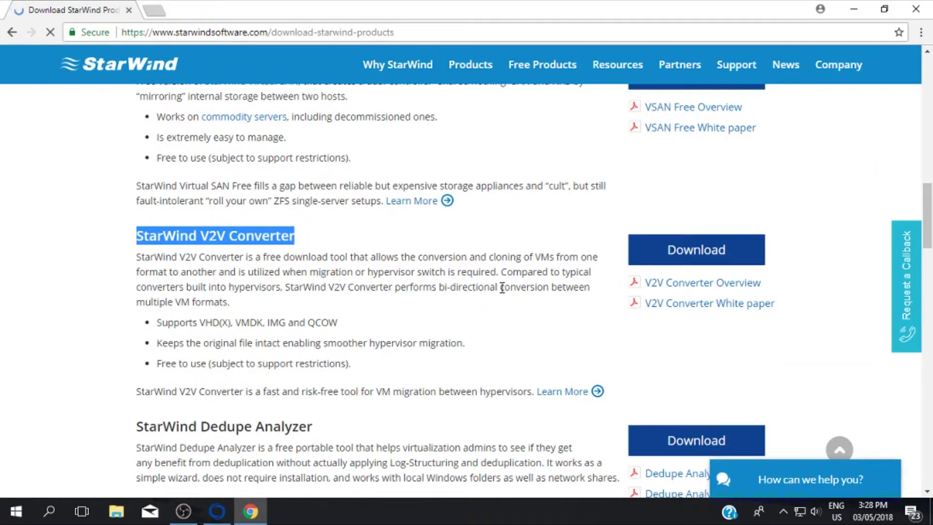
click(697, 249)
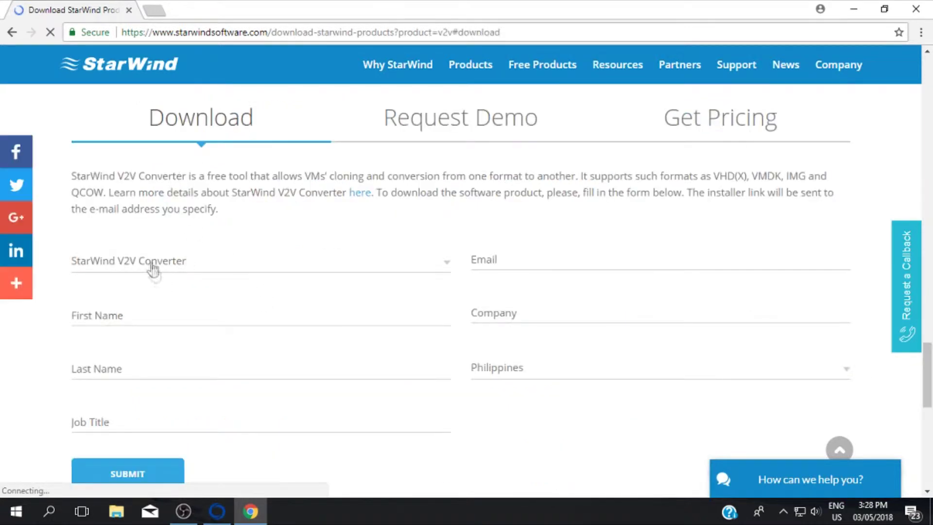
click(507, 268)
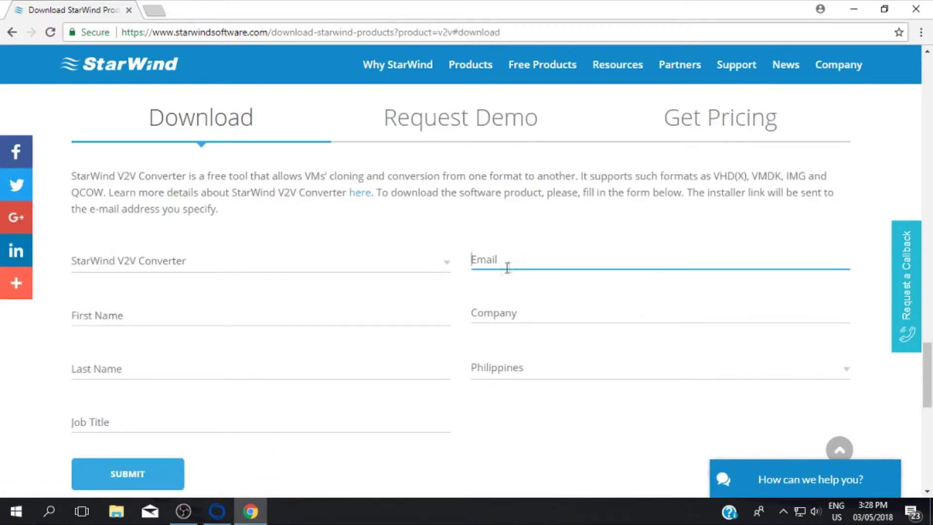
click(166, 317)
click(478, 317)
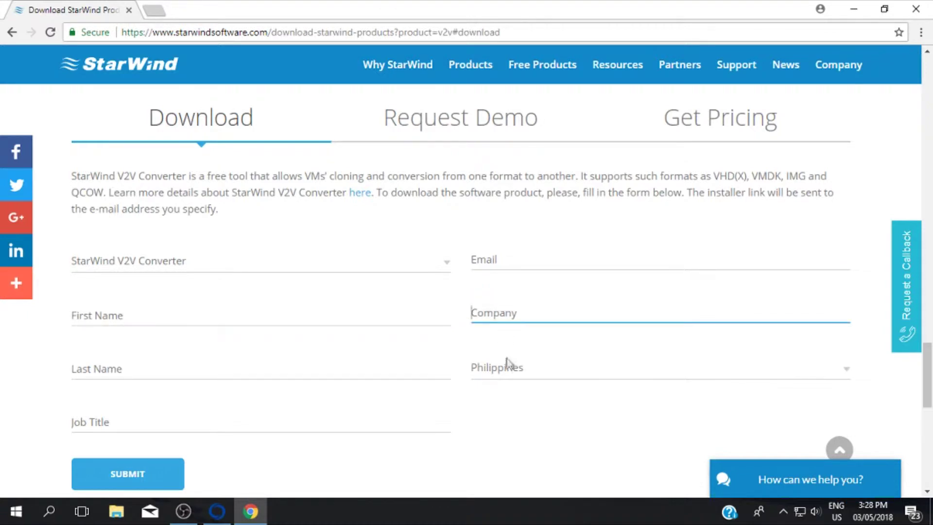
scroll(147, 429, down, 3)
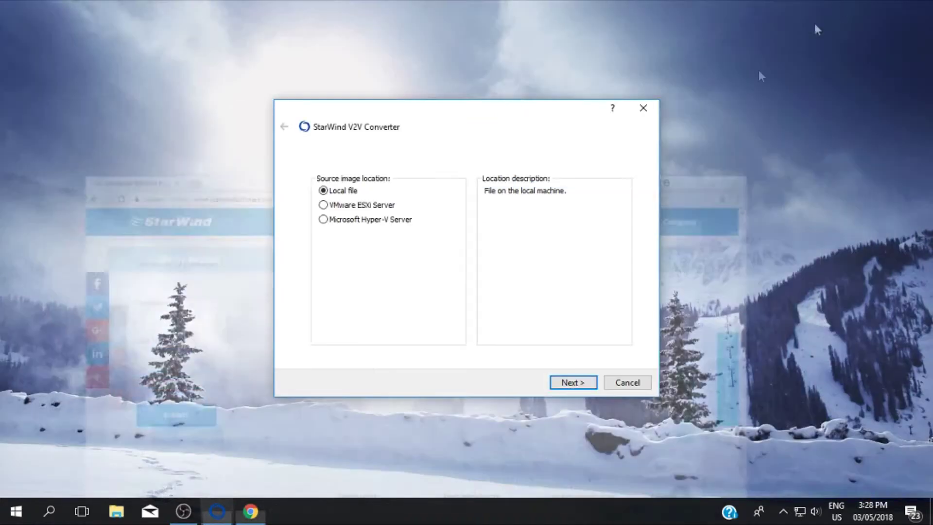
- Use VMware ESXi Server as the source and pick DATASTORE > WebServer > WebServer.vmx > WebServer.vmdk
drag(353, 117, 346, 86)
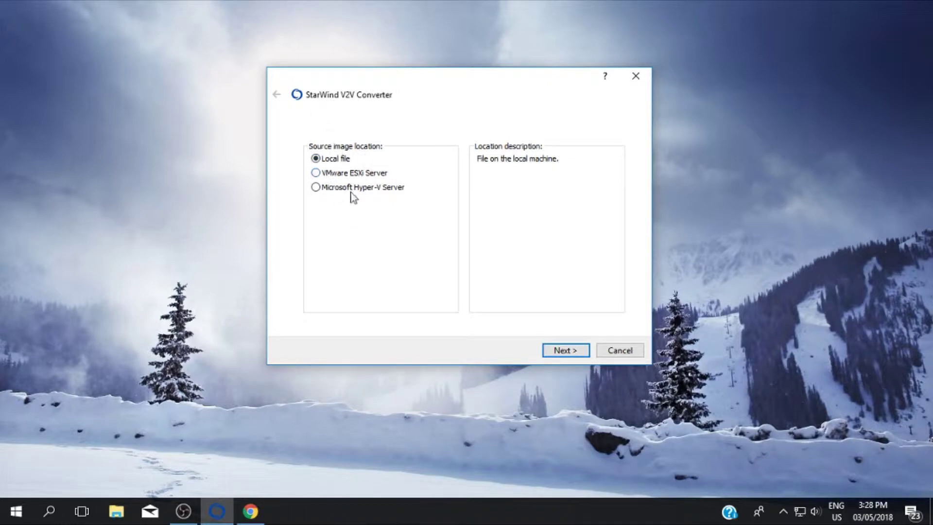
click(356, 175)
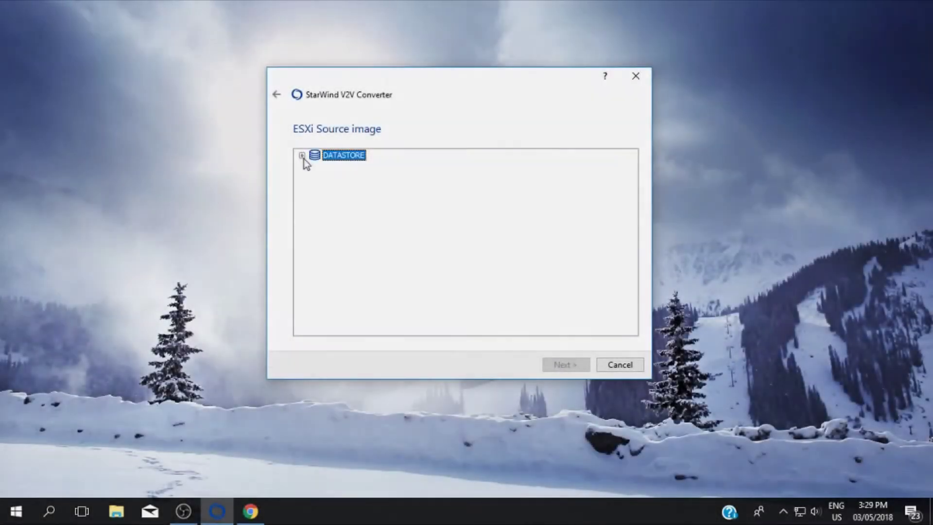
click(302, 155)
click(364, 190)
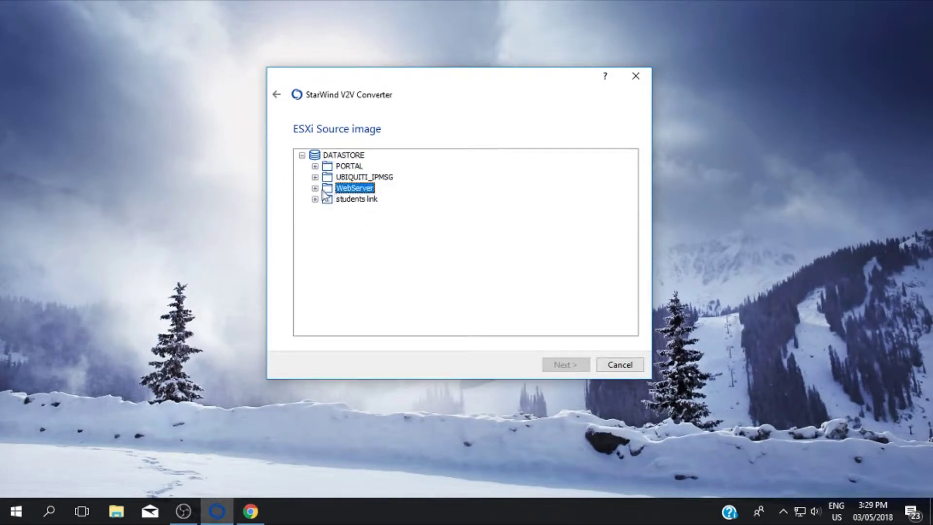
click(315, 188)
click(328, 199)
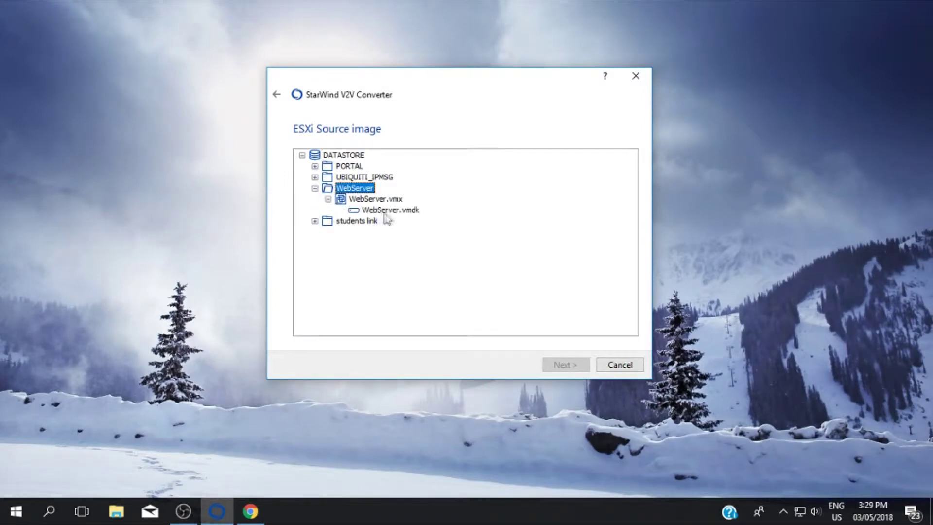
click(389, 210)
click(572, 364)
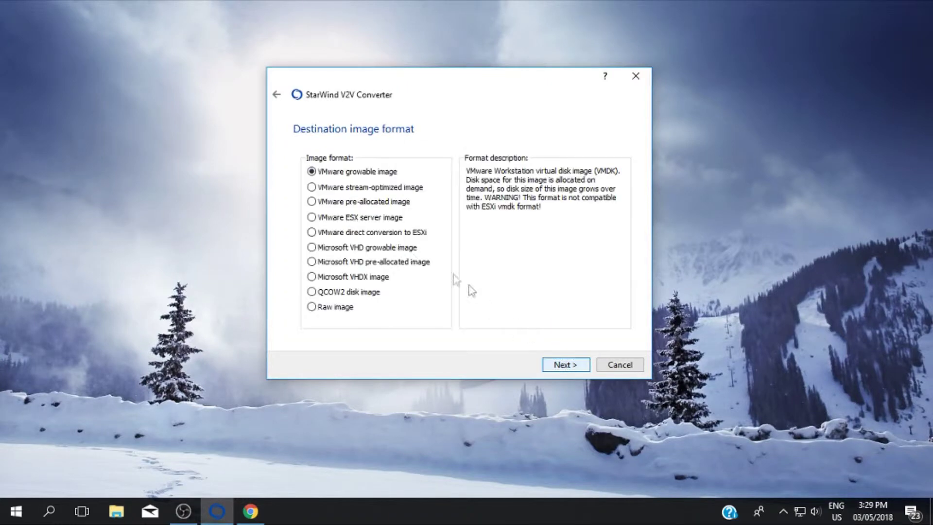
- Choose a growable Microsoft VHDX image, saved as a local file, as the conversion output
click(381, 279)
click(574, 369)
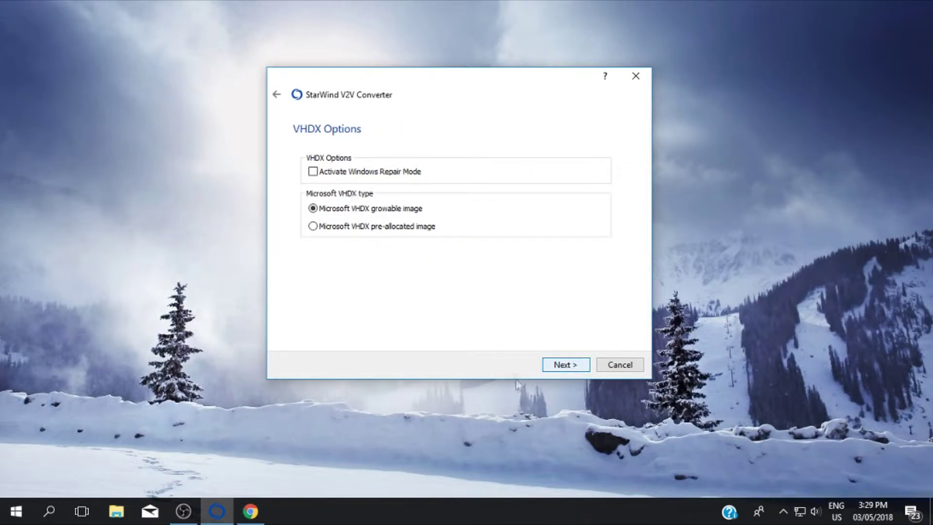
click(564, 365)
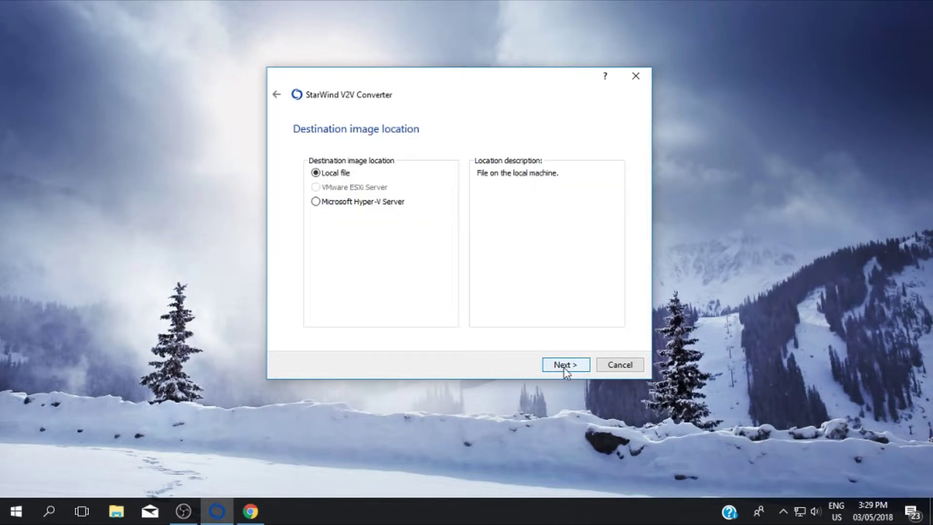
click(565, 365)
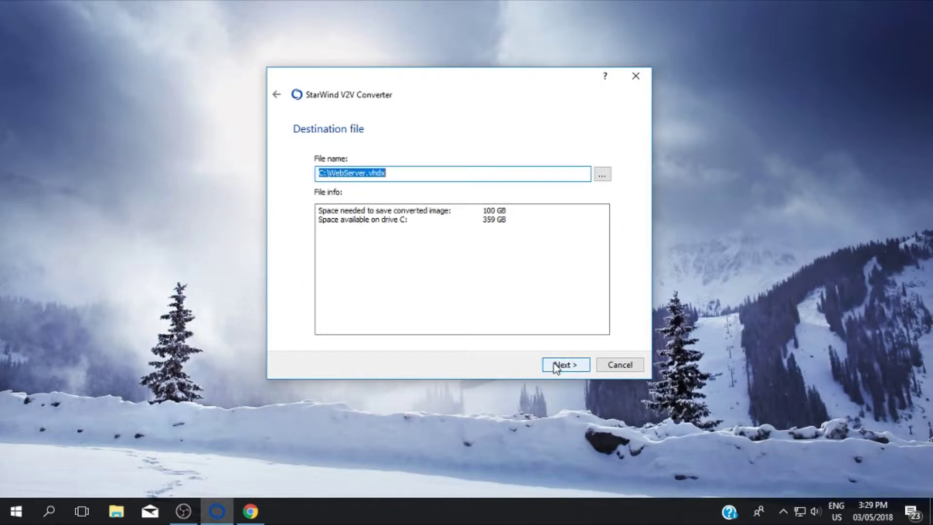
- Run the conversion of WebServer.vmdk to C:\WebServer.vhdx and close the finished converter
click(555, 365)
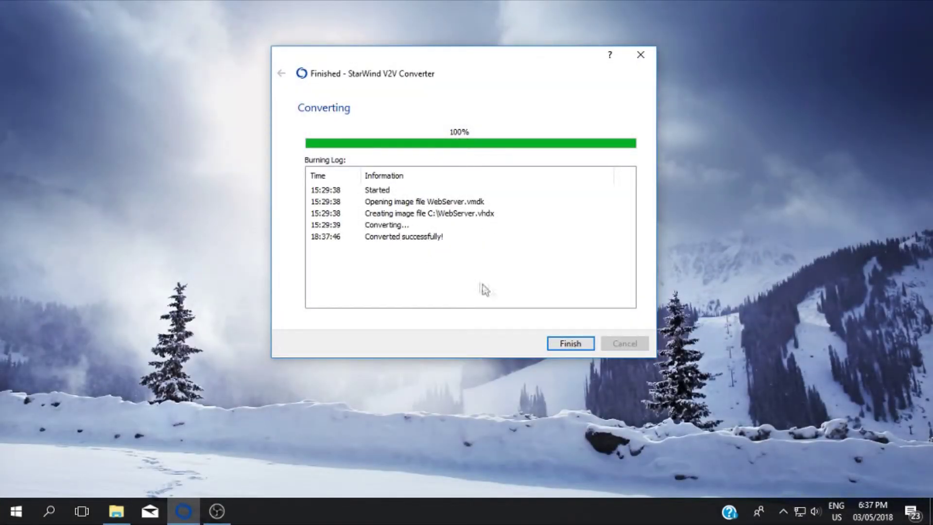
click(569, 347)
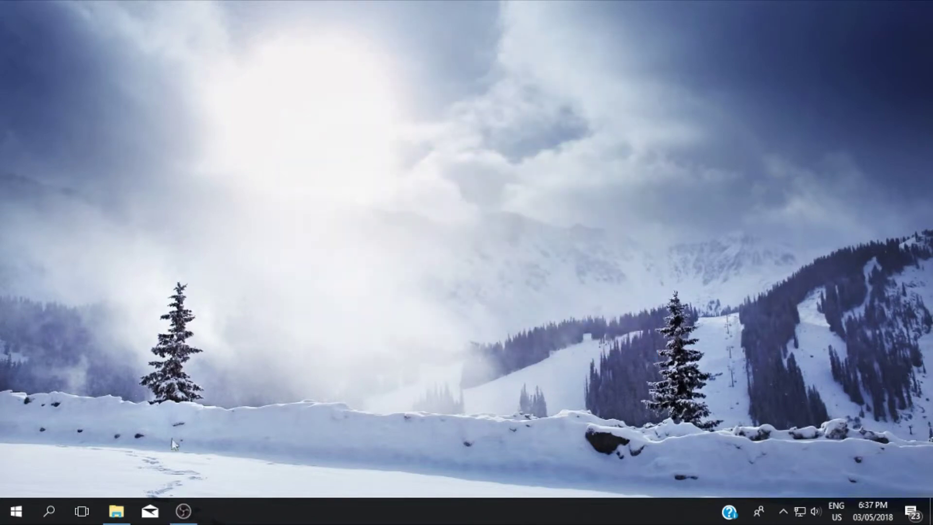
- Check the properties of the converted WebServer .vhdx disk image on the C: drive
click(118, 511)
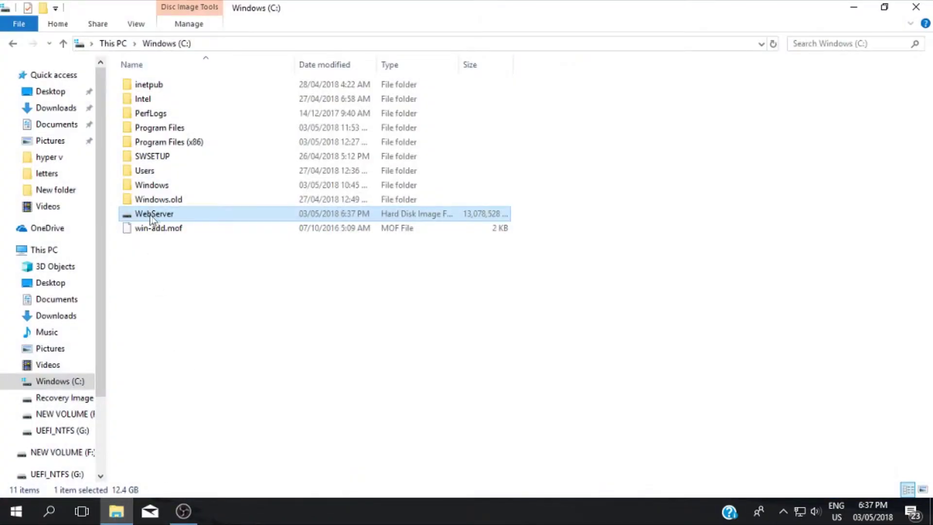
right_click(191, 215)
click(235, 407)
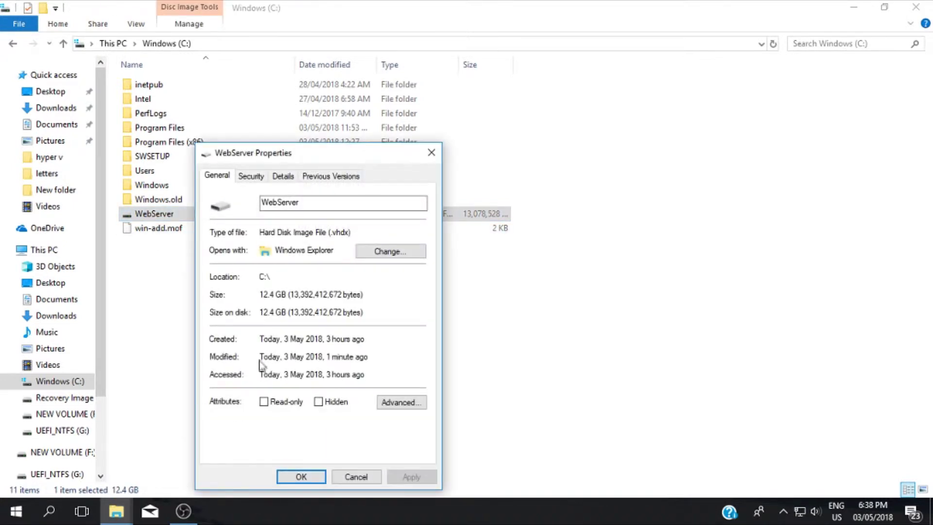
drag(331, 235, 351, 234)
click(403, 235)
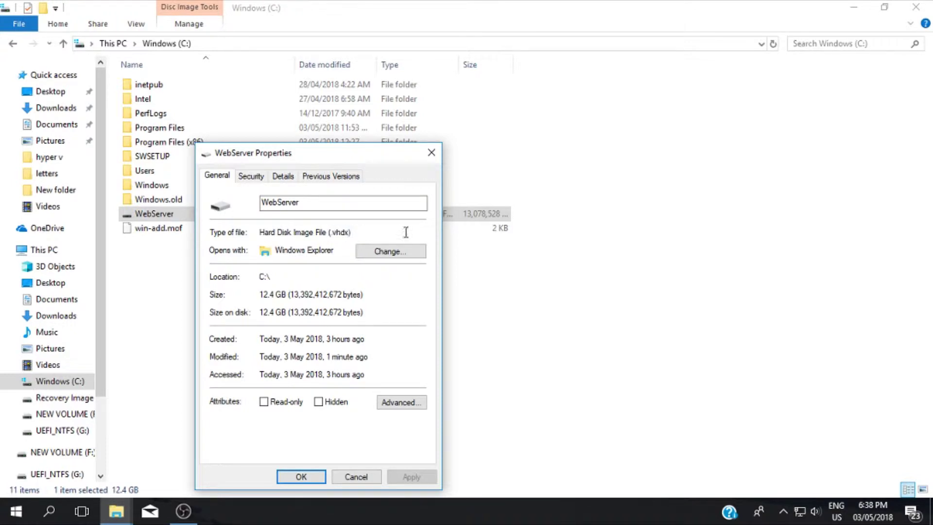
click(428, 155)
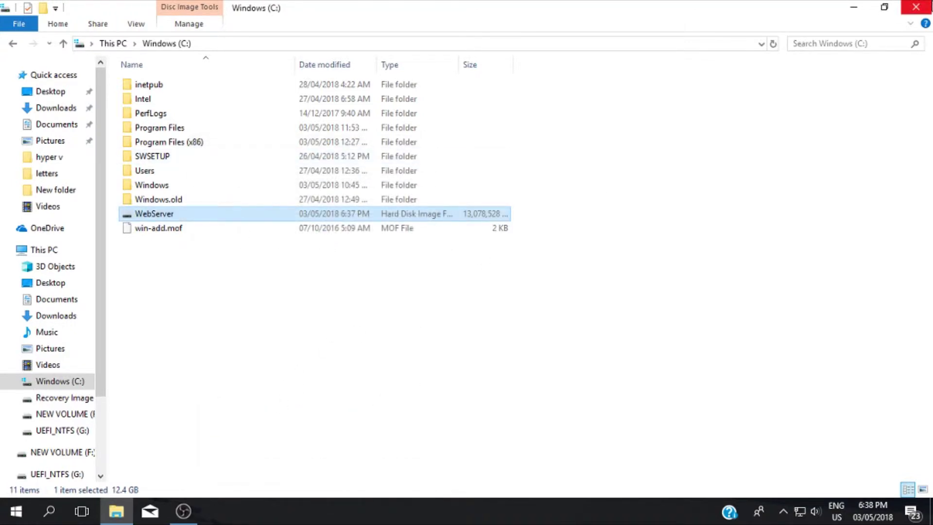
- Close the Windows (C:) window, then bring the hyperv converted folder and Hyper-V Manager forward
click(916, 7)
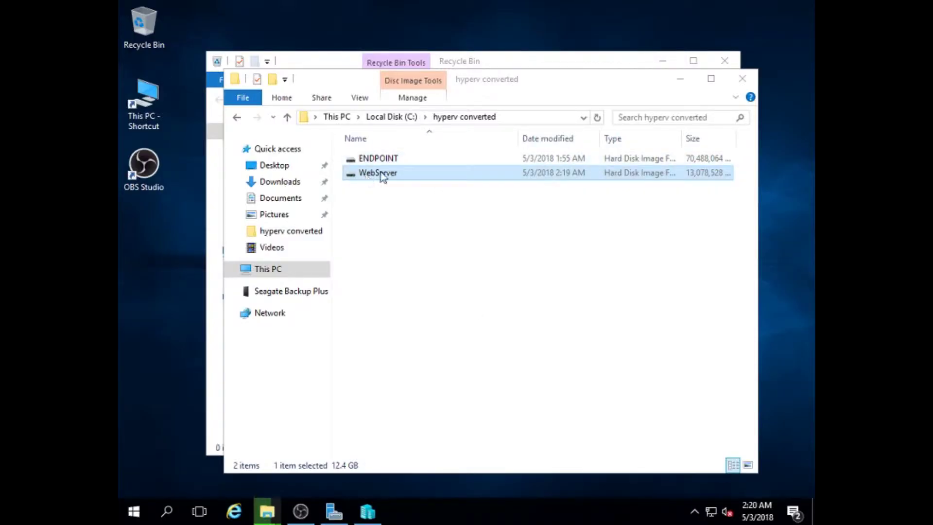
click(410, 174)
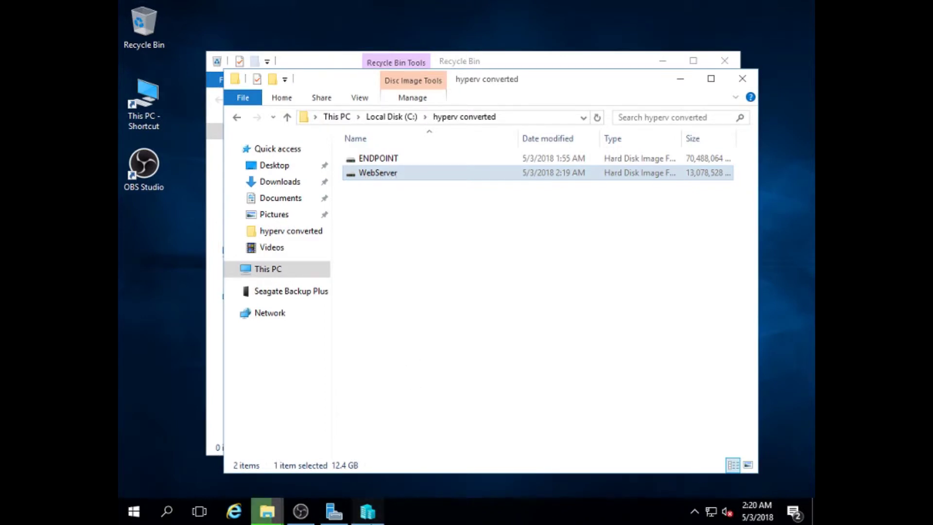
click(367, 512)
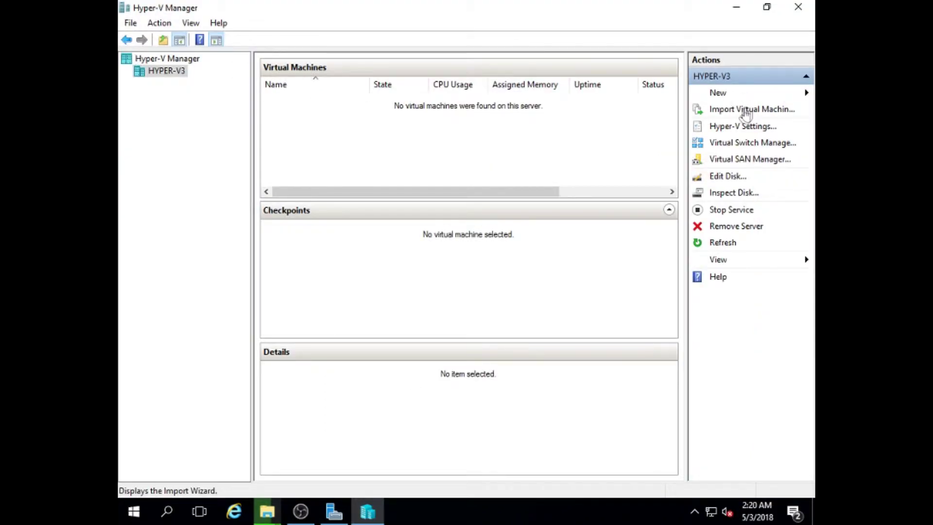
- Start a new virtual machine named WebServer, keeping the default generation
click(719, 92)
click(732, 93)
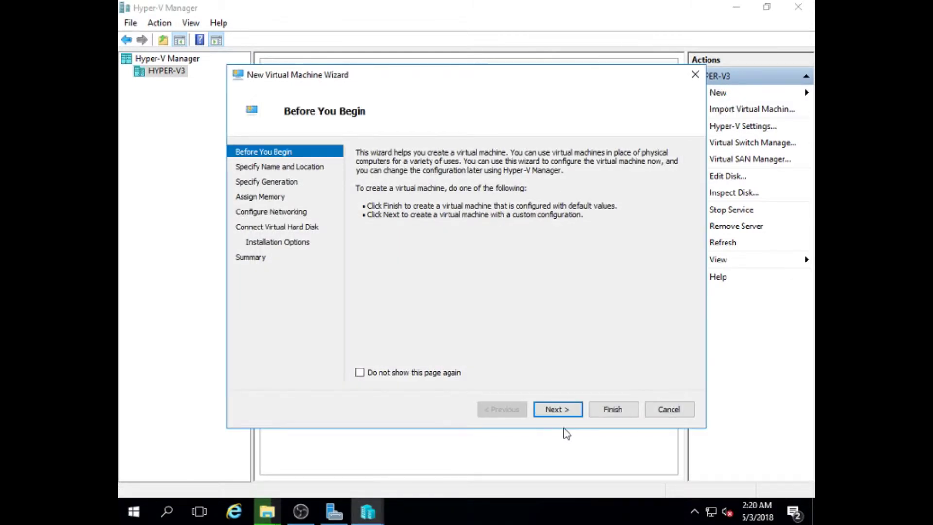
click(562, 411)
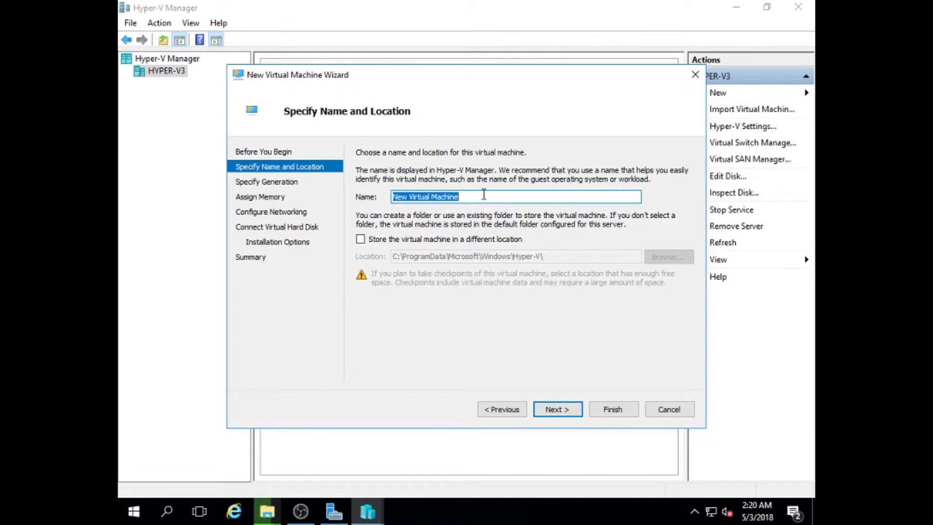
text(WebServer)
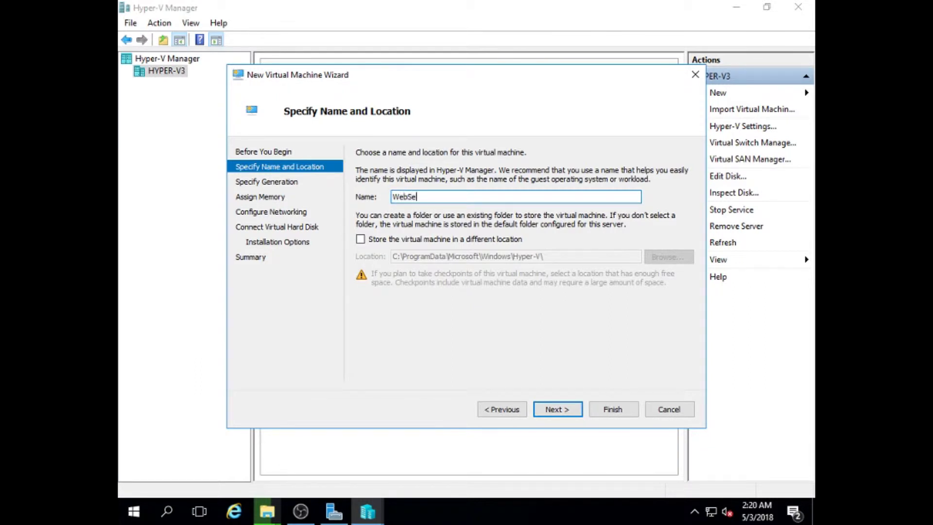
click(558, 411)
click(566, 407)
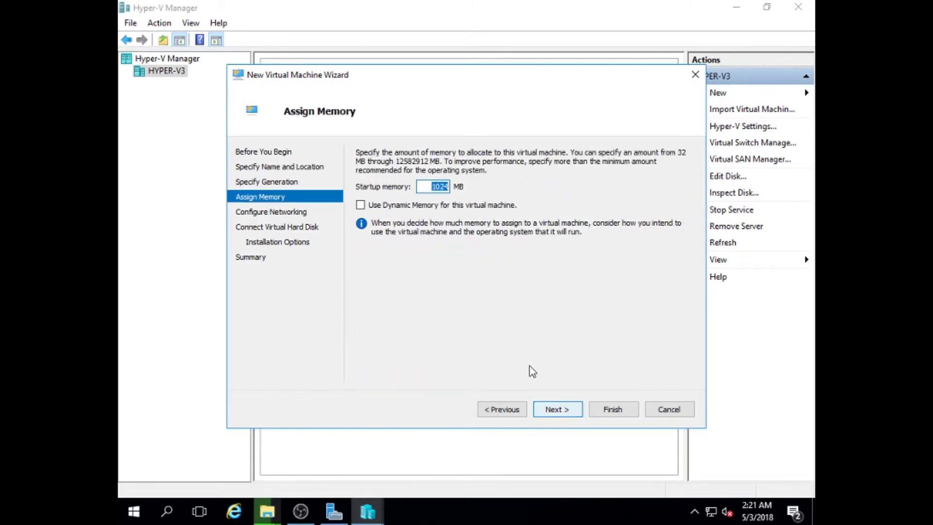
- Give the VM 2000 MB startup memory and connect its network adapter to vm3_p2
text(2000)
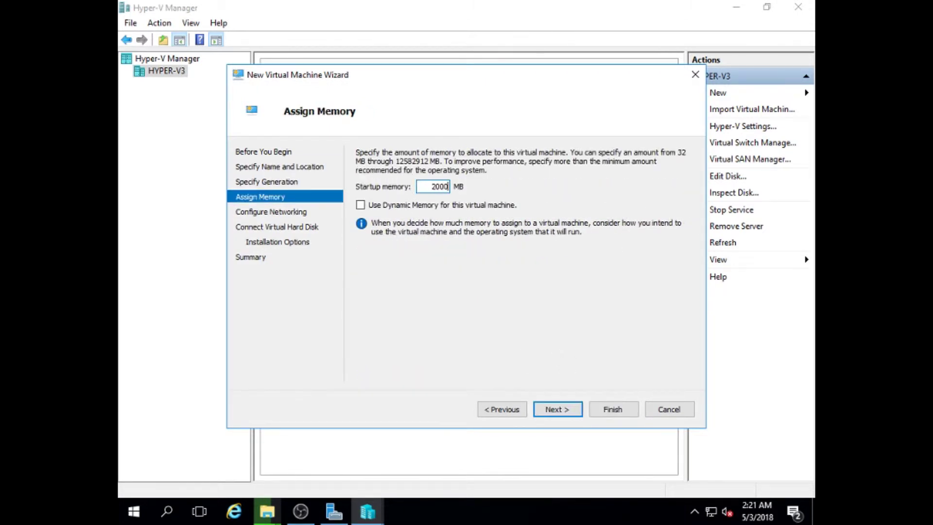
click(560, 414)
click(474, 181)
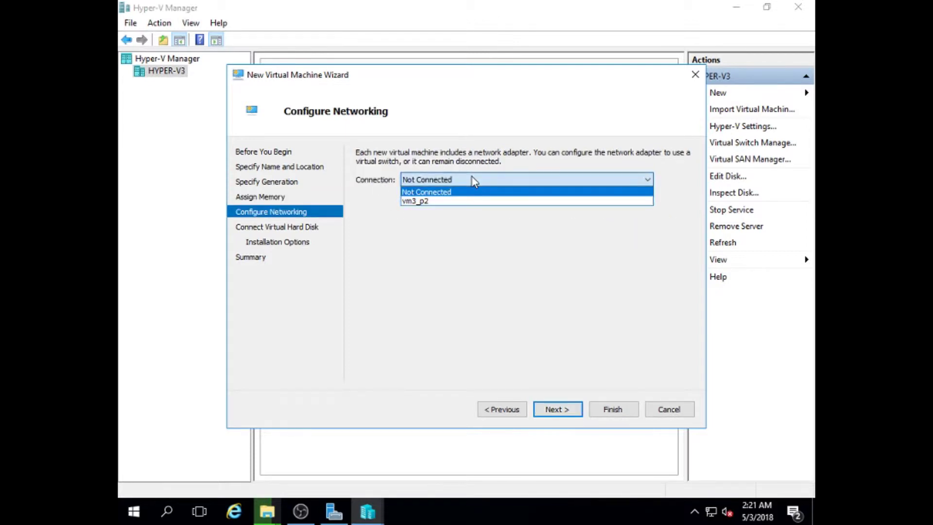
click(424, 202)
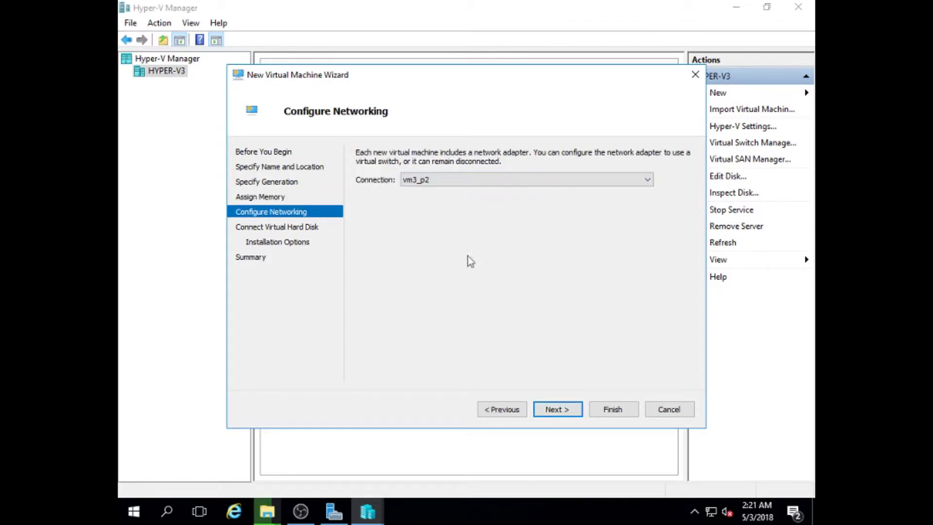
click(558, 413)
- Attach the existing disk C:\hyperv converted\WebServer.vhdx and finish creating the WebServer VM
click(377, 275)
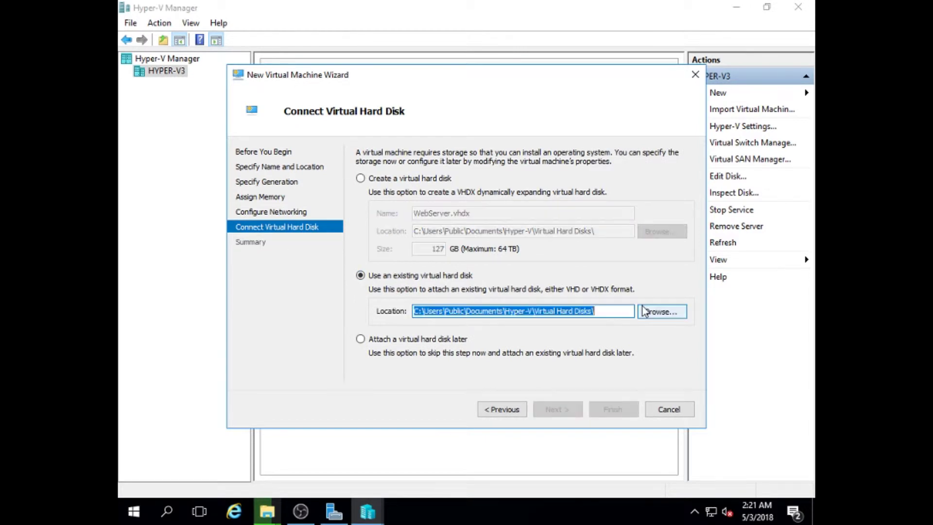
click(661, 311)
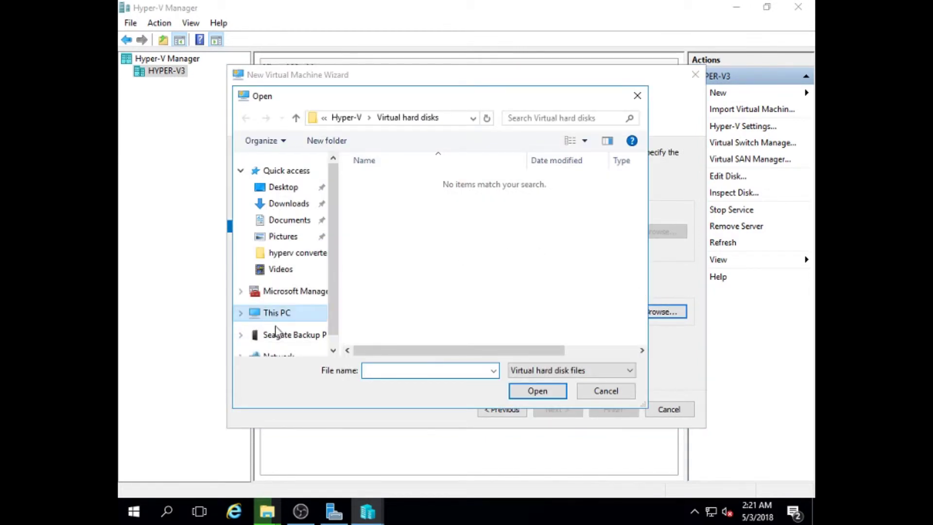
click(286, 313)
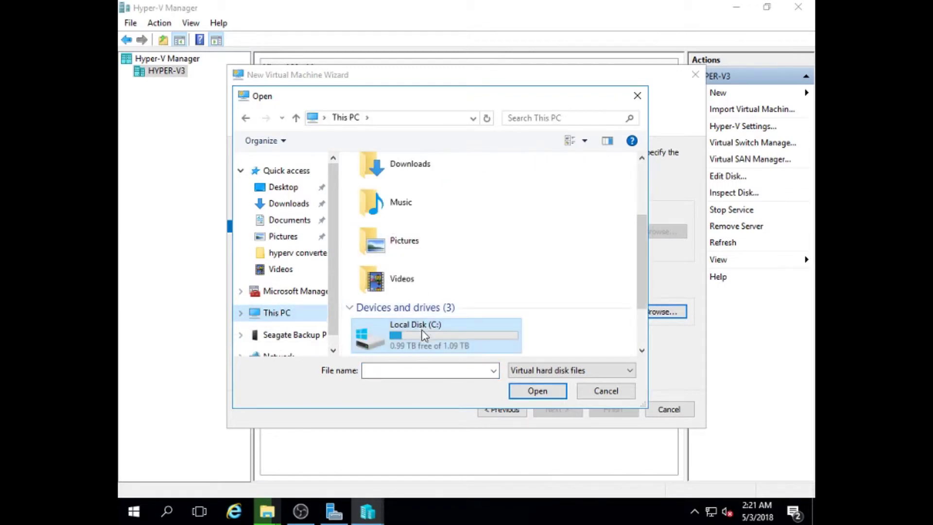
double_click(405, 334)
double_click(407, 182)
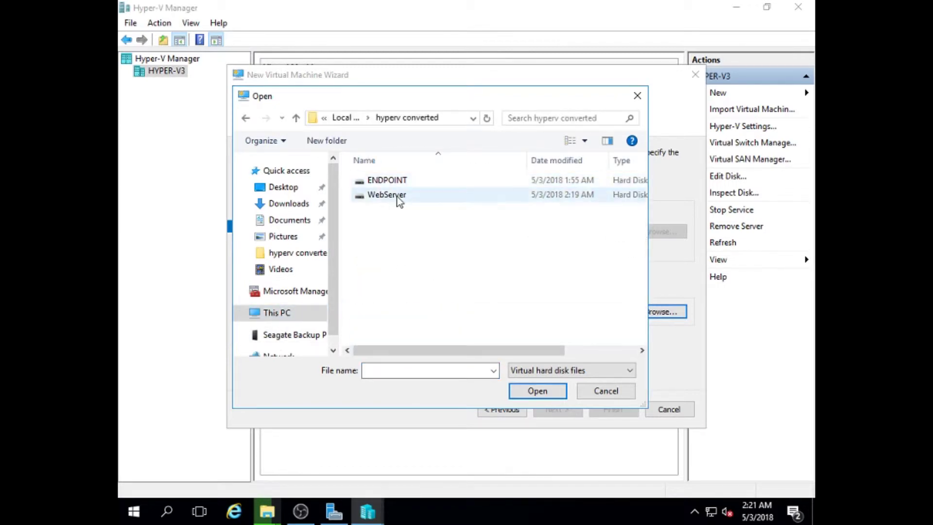
click(400, 196)
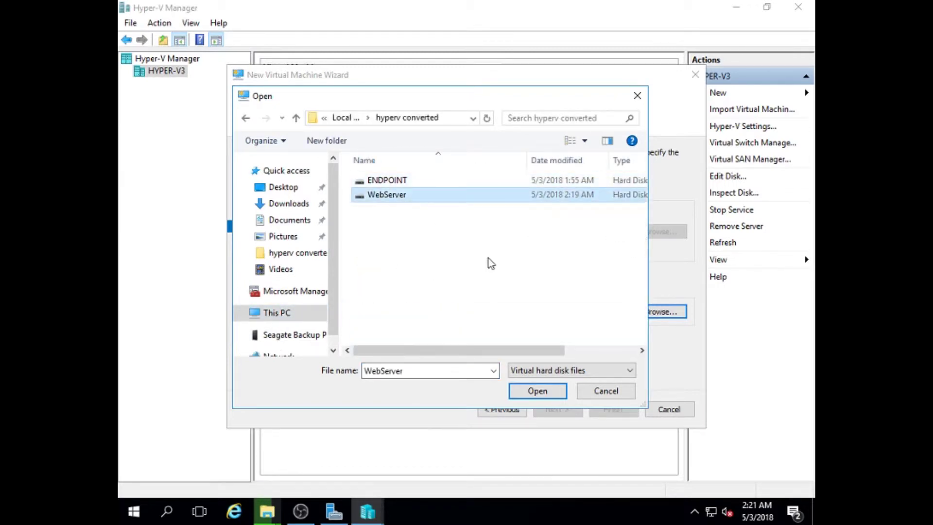
click(537, 391)
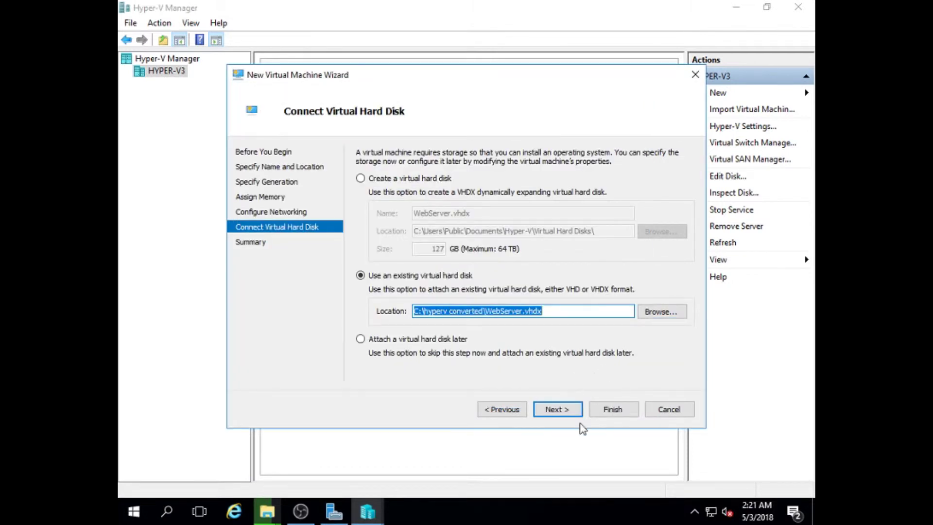
click(563, 411)
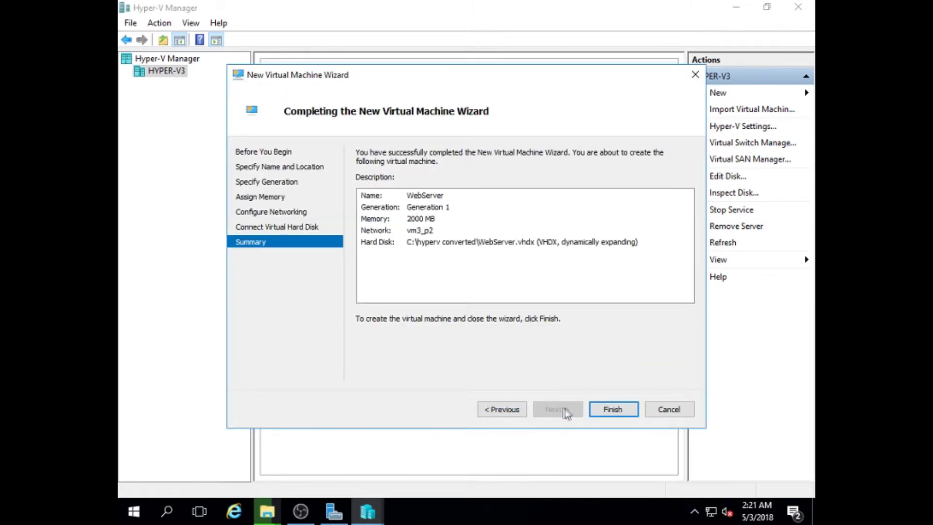
click(611, 410)
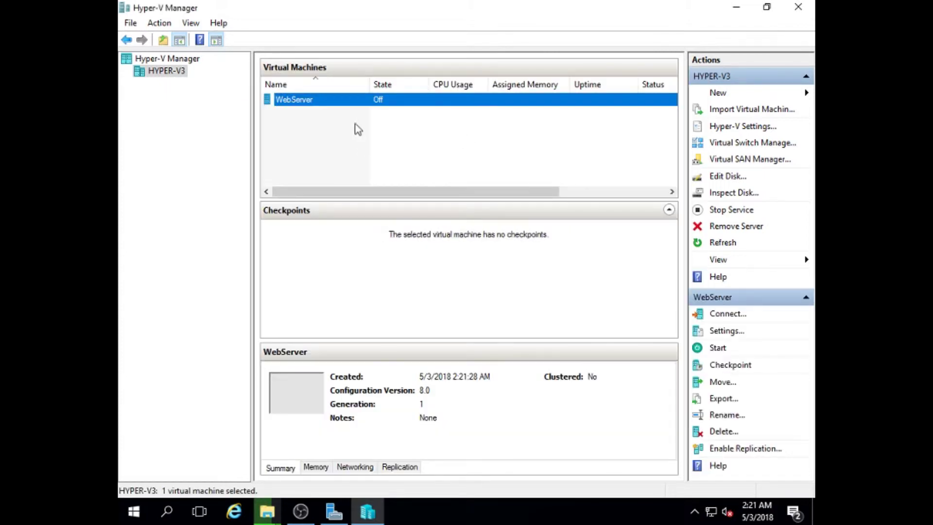
- Open WebServer's connection window, start the VM, then maximize and restore the window
double_click(397, 104)
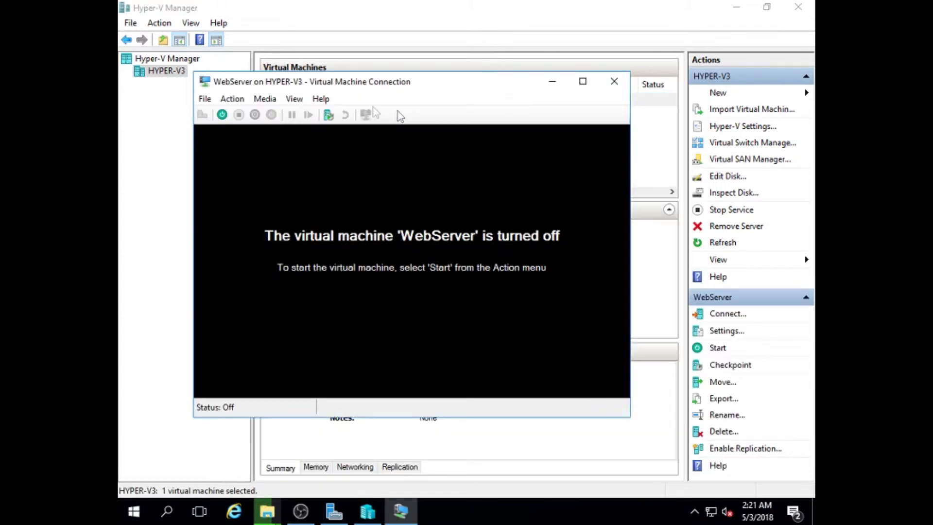
click(222, 114)
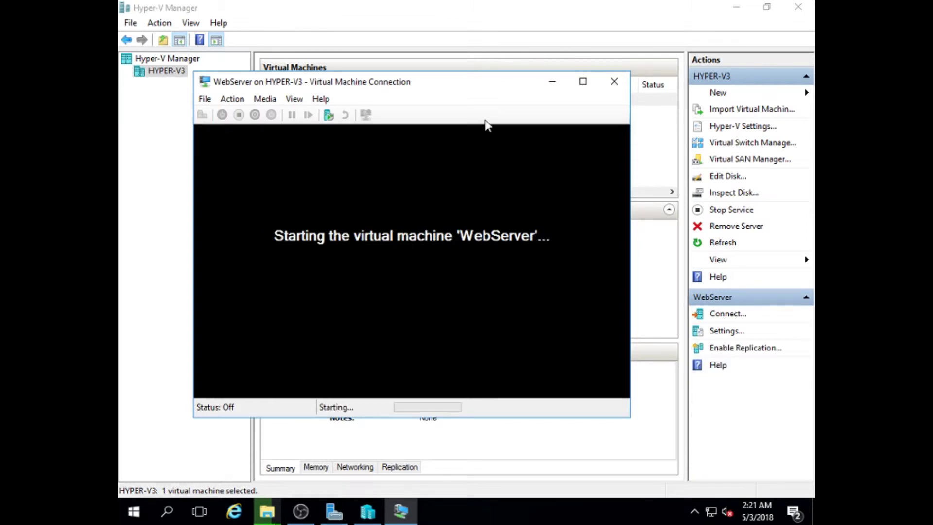
click(583, 82)
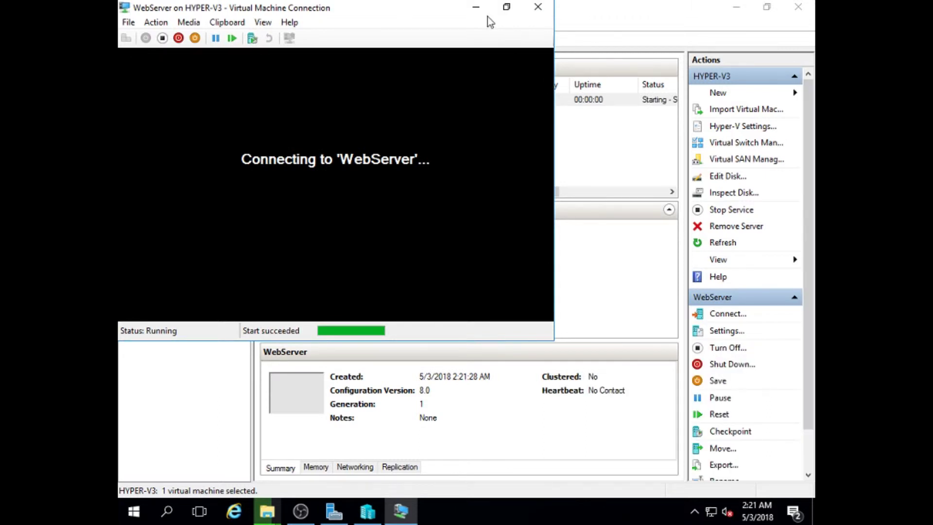
click(510, 11)
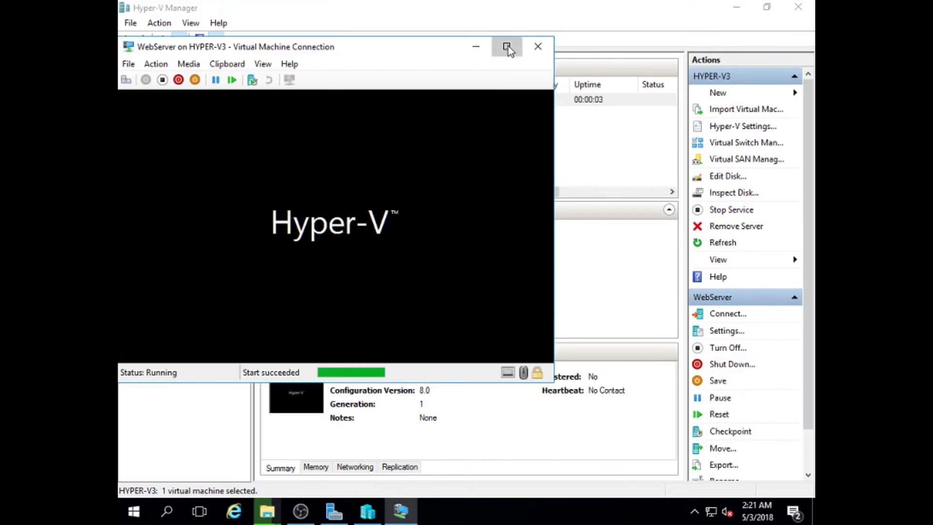
click(507, 46)
click(494, 13)
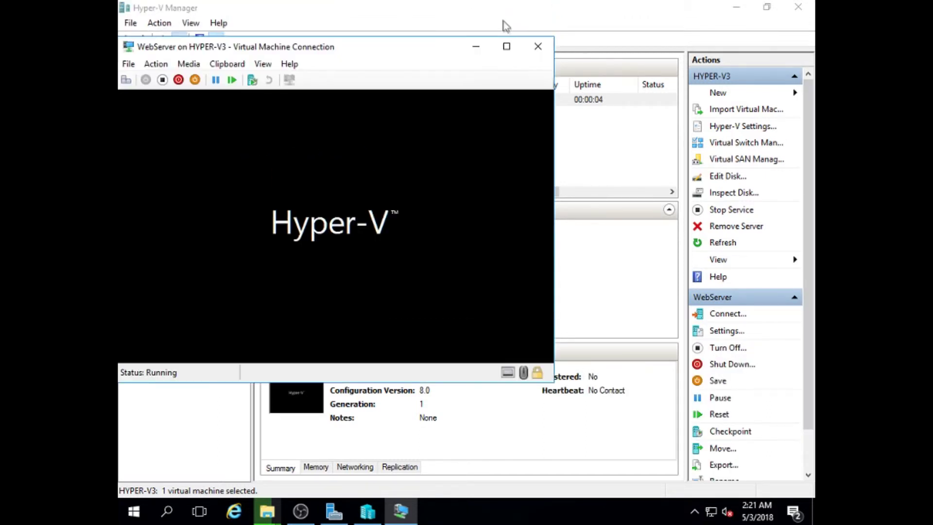